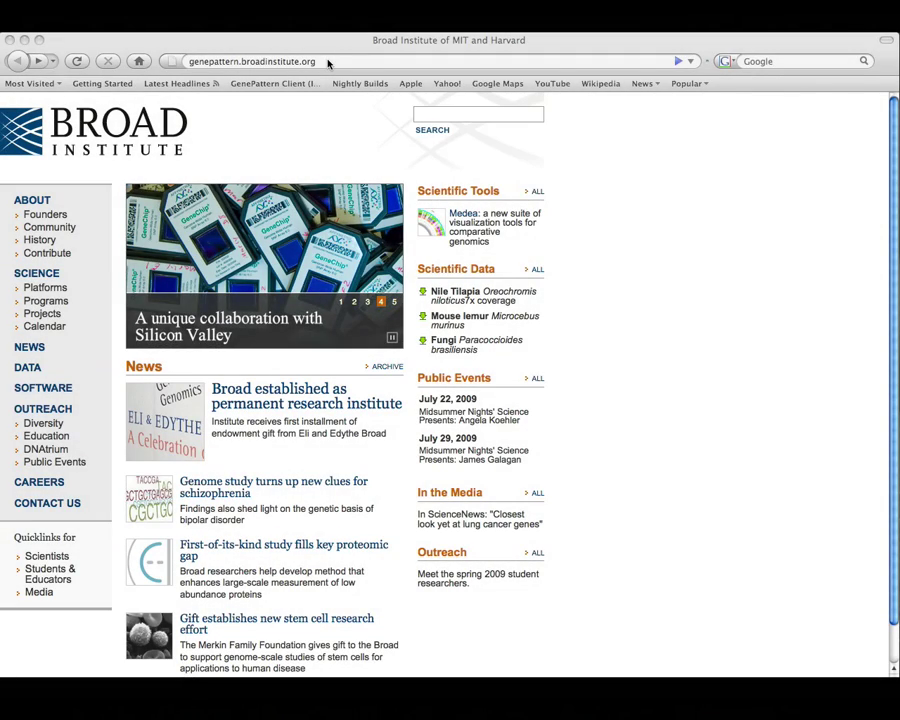
Go to genepattern.broadinstitute.org from the Broad Institute homepage to reach the GenePattern sign-in page.
left_click(328, 62)
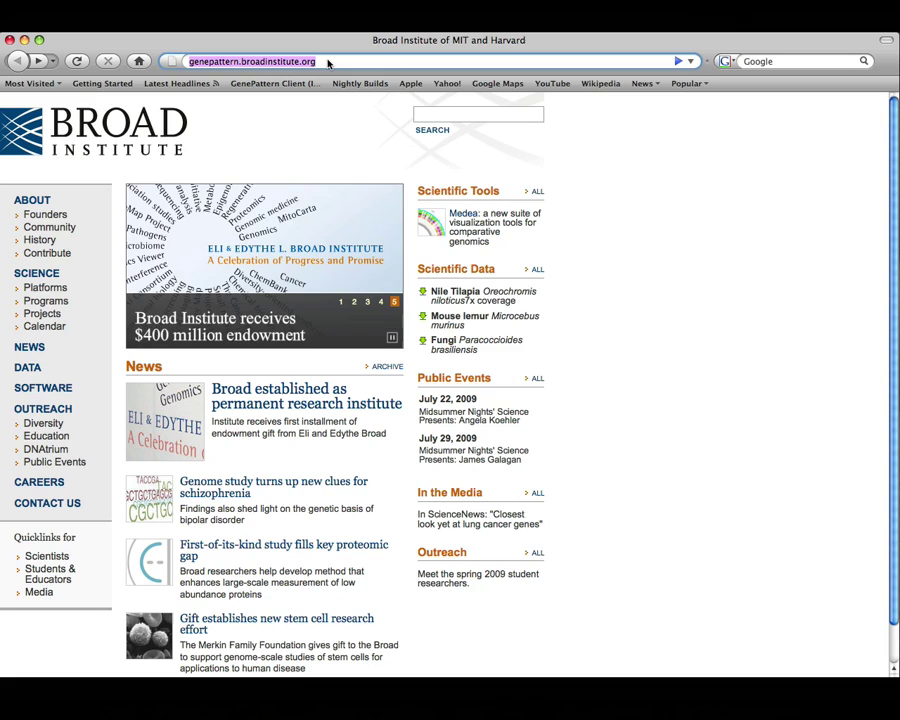
key("Return")
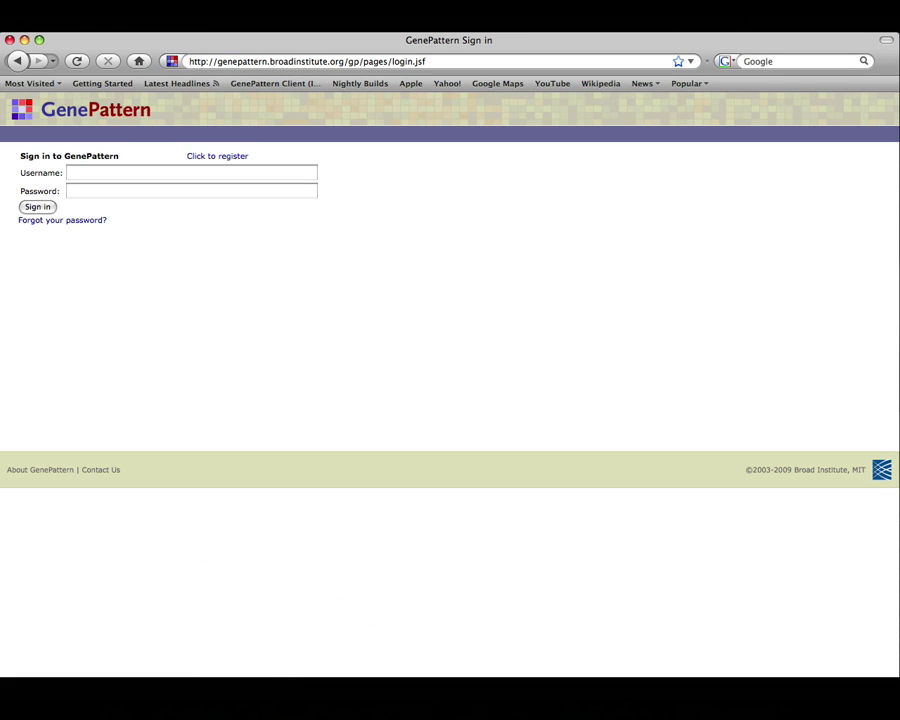
Return from the registration form and sign in with the suggested demo username and its password.
left_click(235, 156)
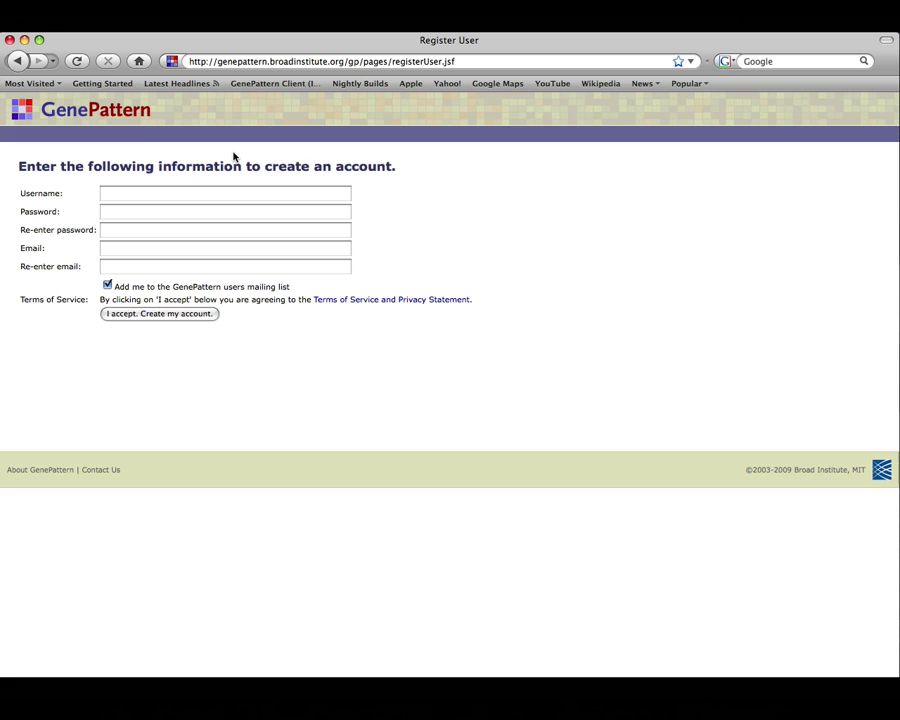
left_click(20, 61)
left_click(139, 170)
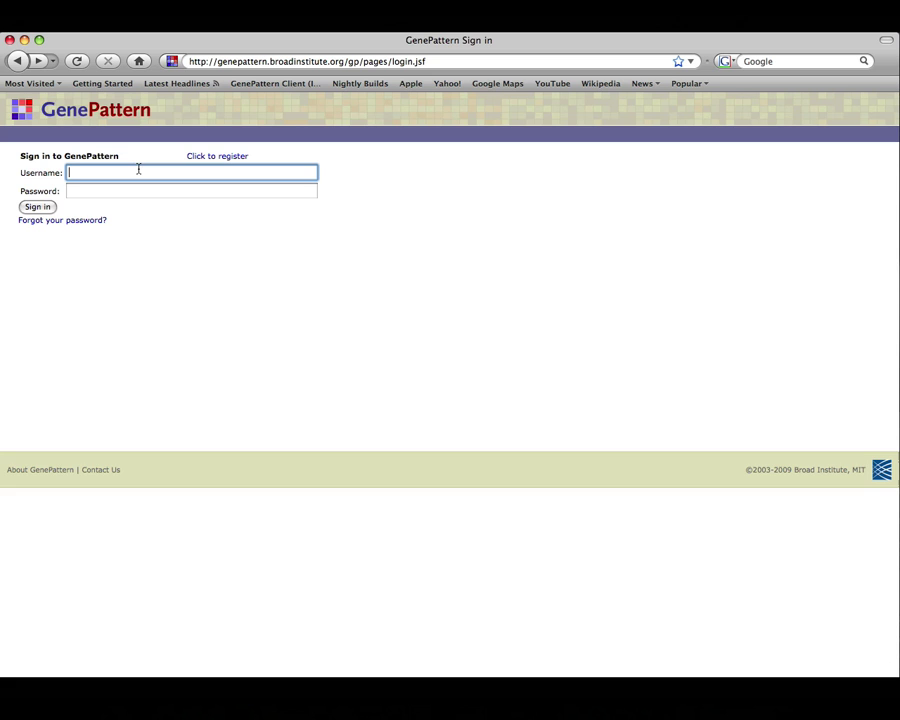
type("GP")
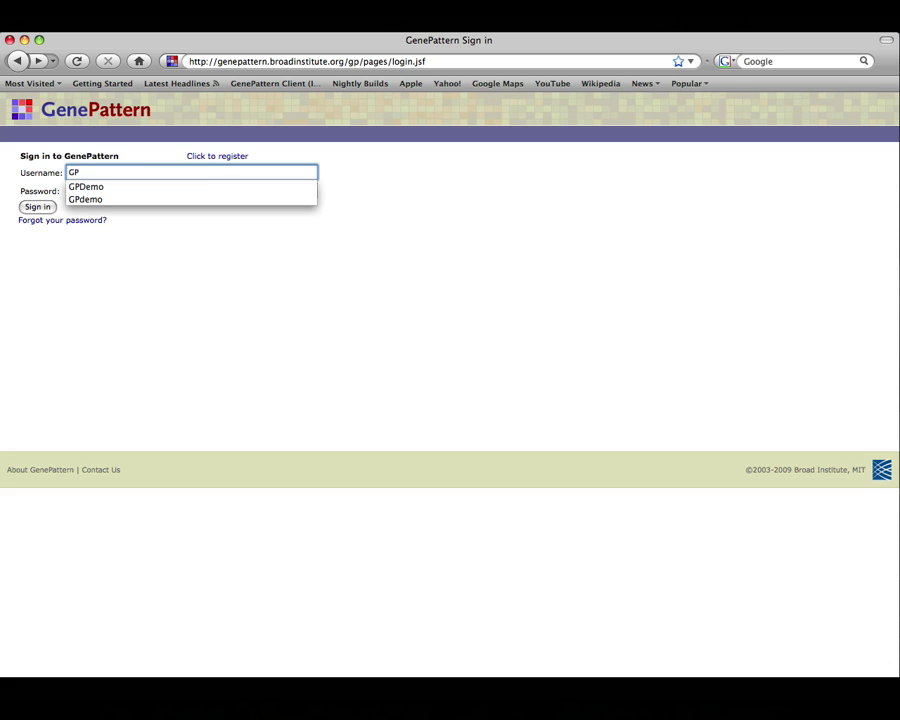
key("Down")
key("Return")
key("Tab")
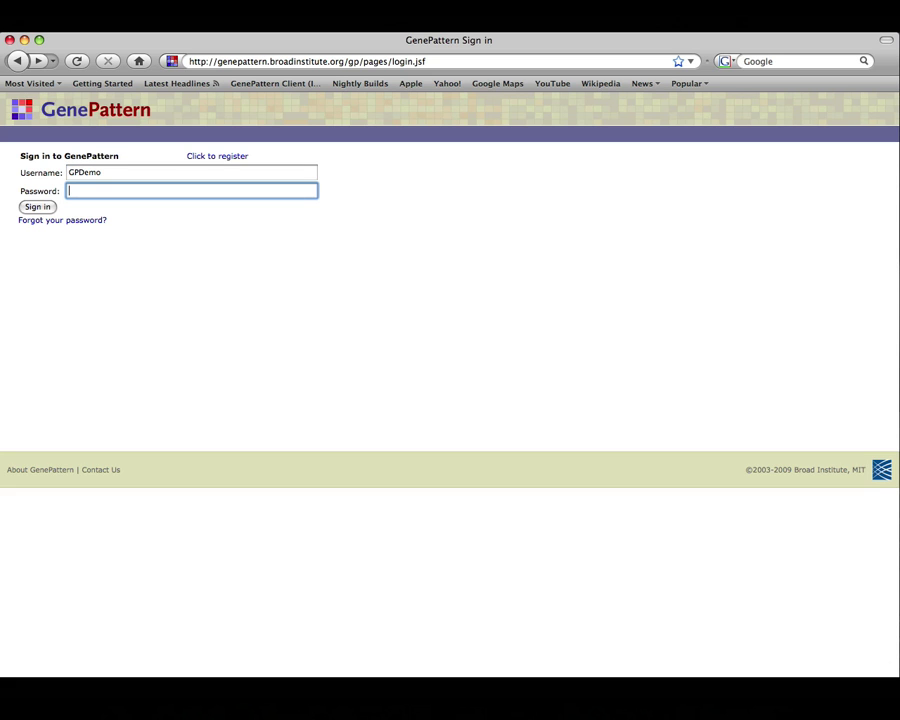
type("GPDemo")
left_click(38, 207)
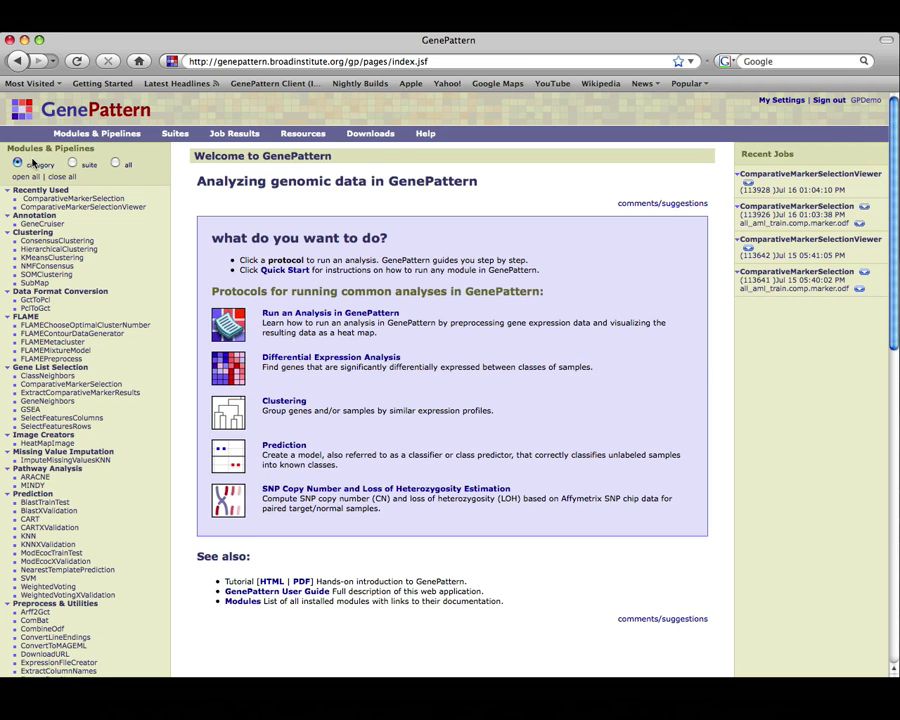
Switch the Modules & Pipelines list from the alphabetical 'all' view to grouping by suite.
left_click(115, 164)
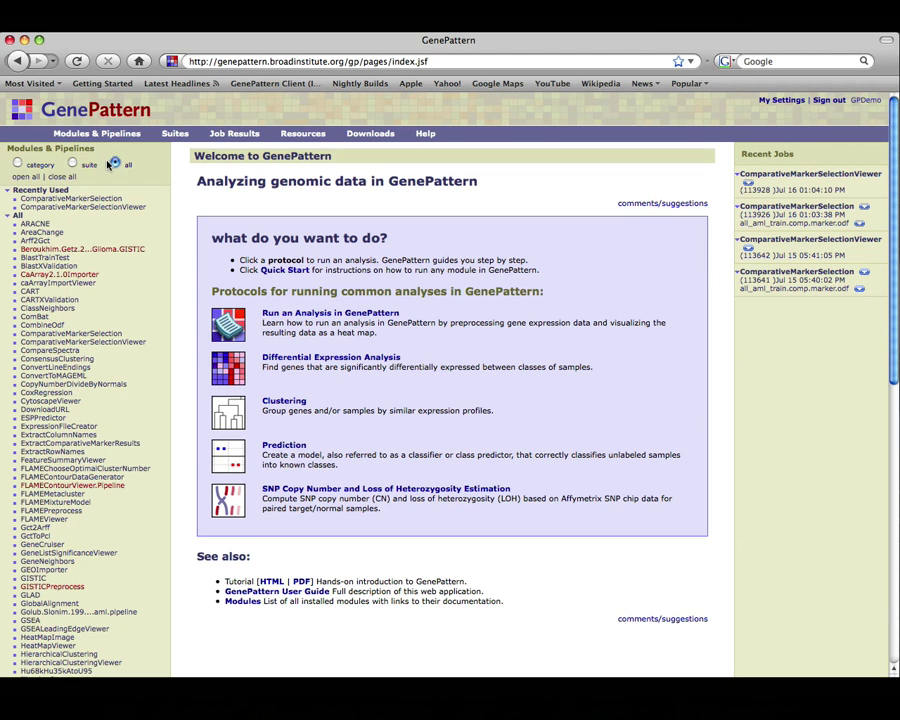
left_click(73, 164)
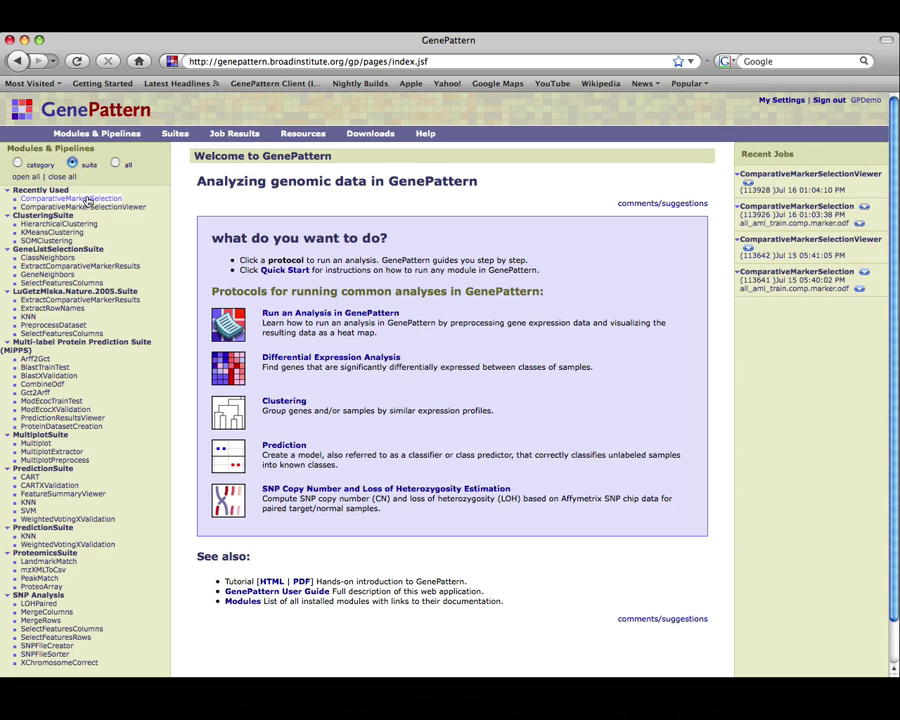
Open ComparativeMarkerSelection from the Recently Used modules list.
left_click(88, 200)
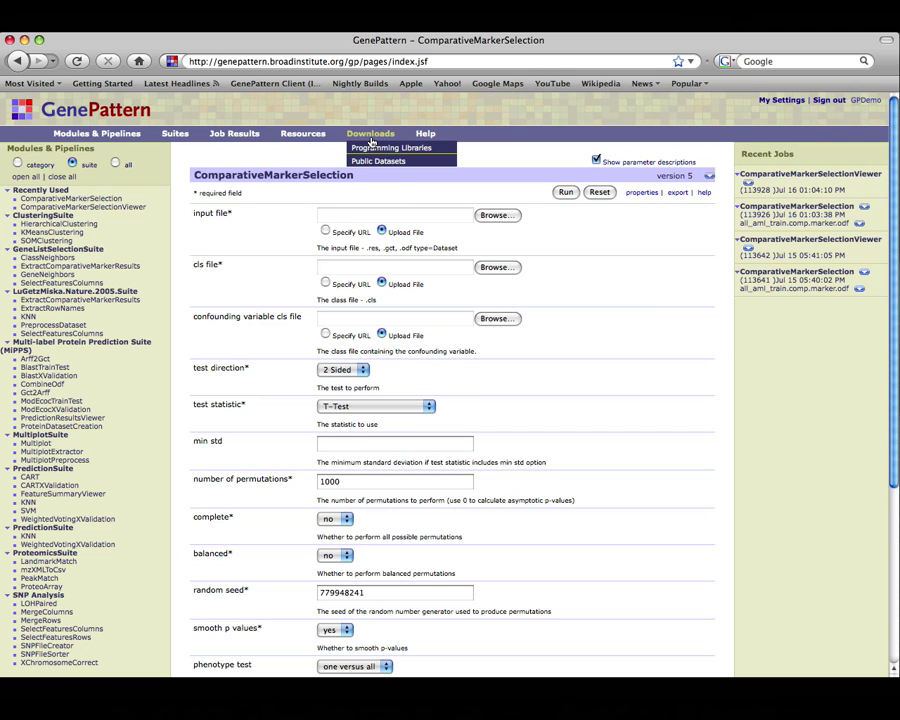
Set the input file to the all_aml_train.res URL copied from the Public Datasets page.
left_click(374, 161)
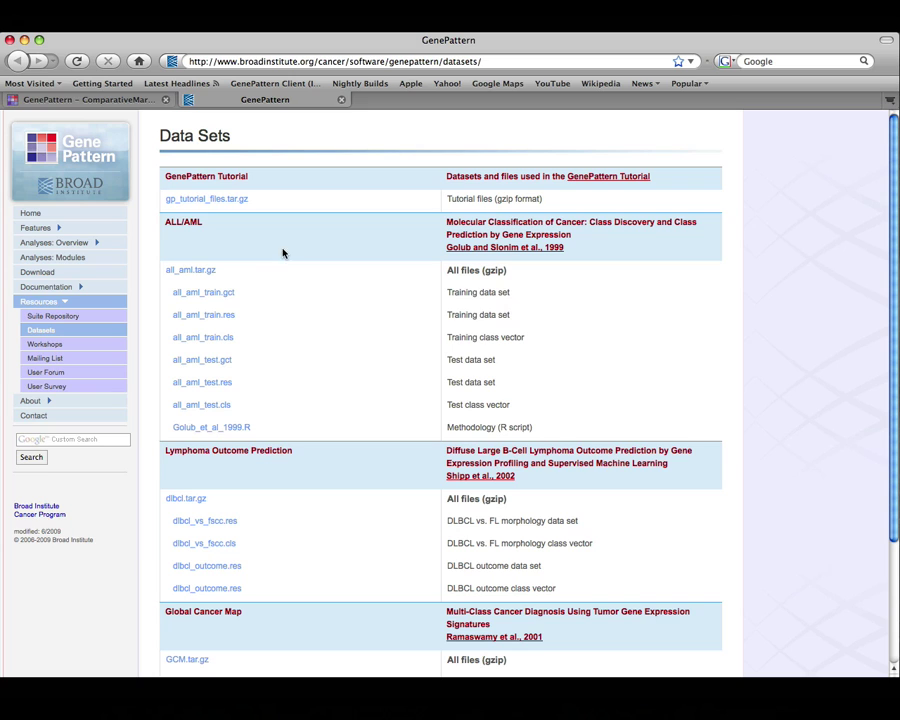
right_click(225, 318)
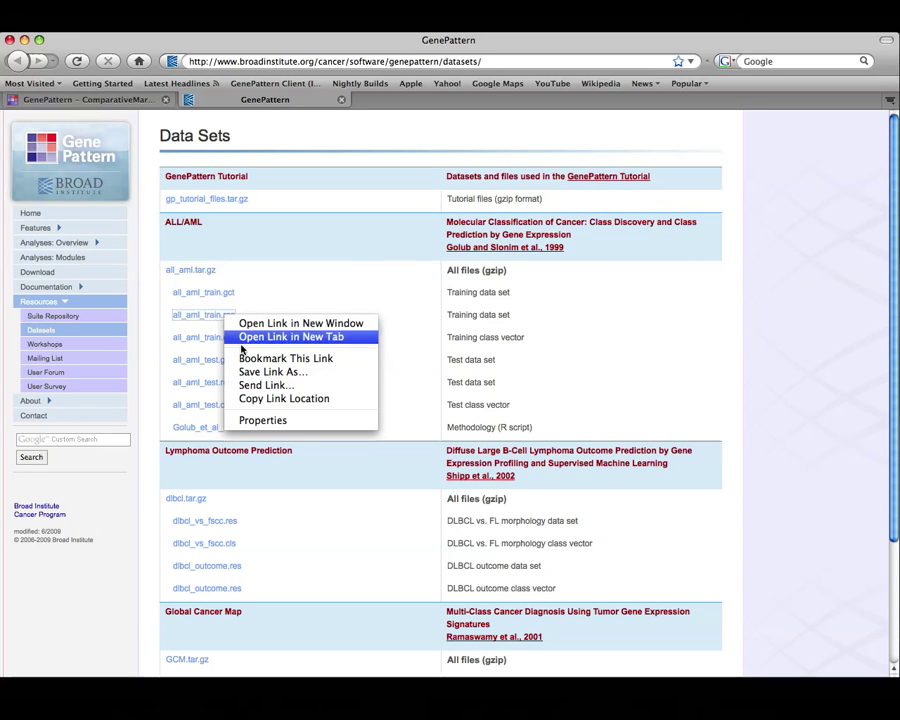
left_click(255, 399)
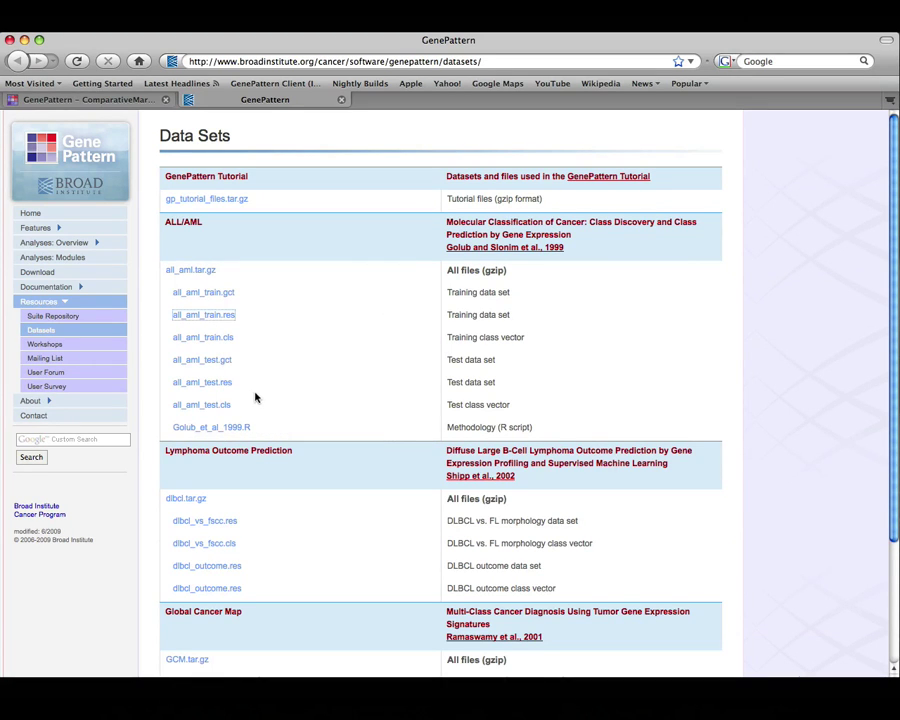
left_click(128, 100)
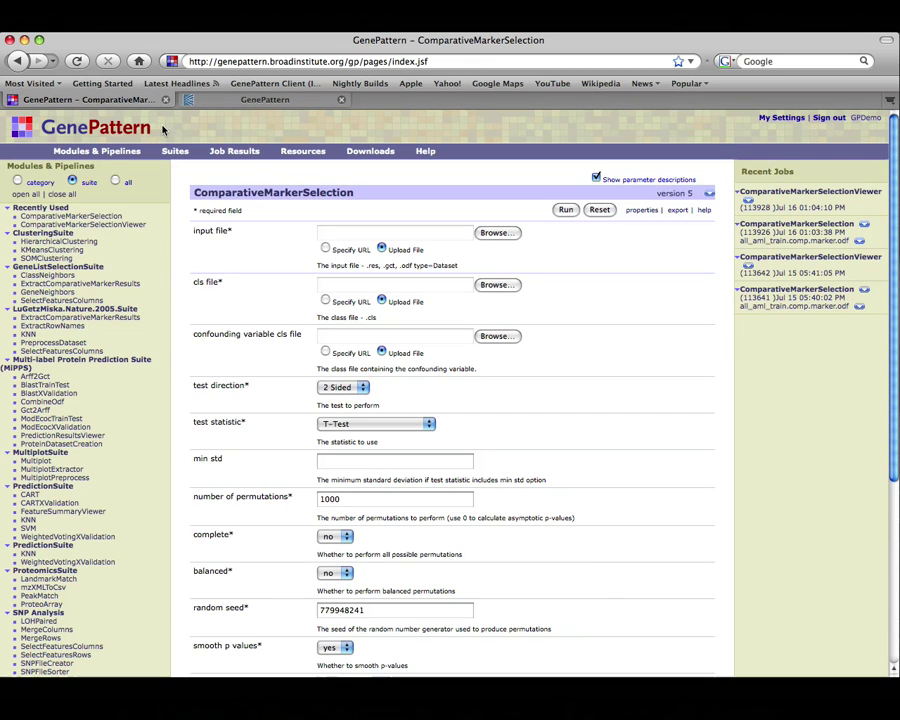
left_click(325, 249)
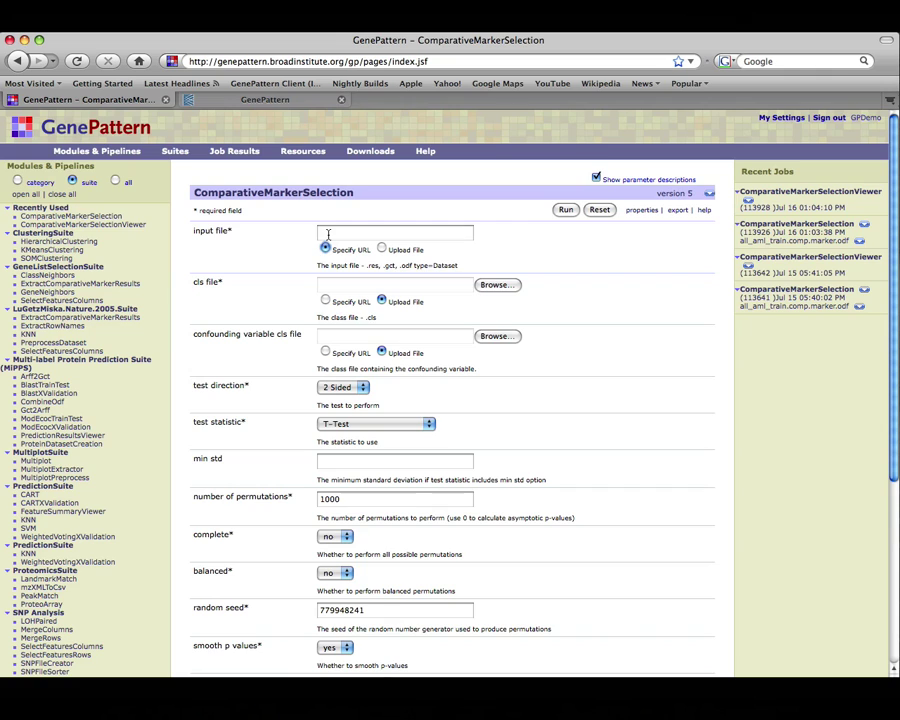
right_click(329, 232)
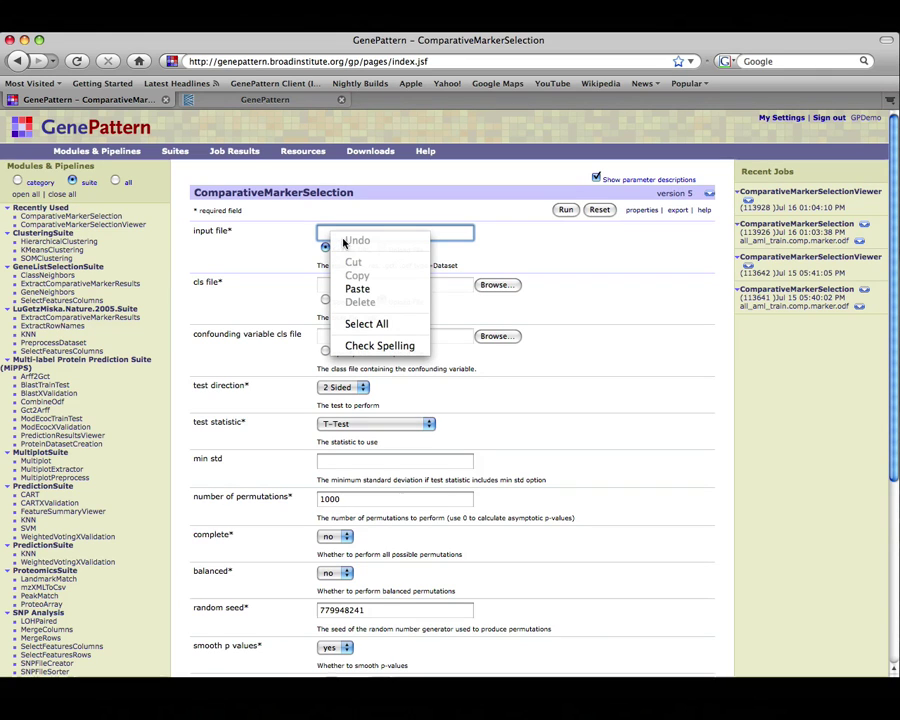
left_click(357, 289)
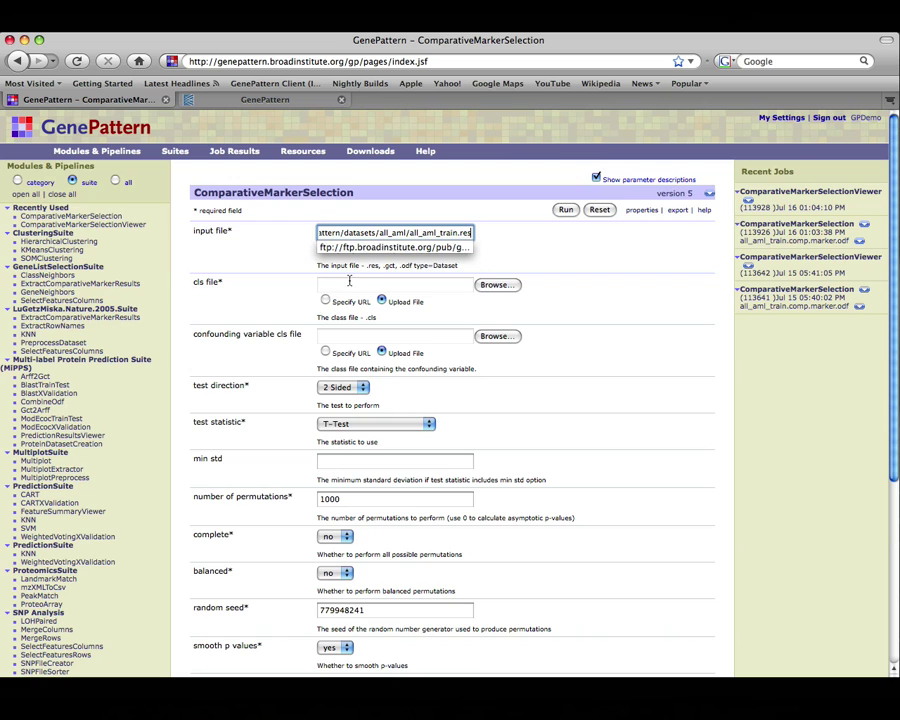
Set the cls file to the all_aml_train.cls URL copied from the Data Sets page.
left_click(262, 99)
right_click(231, 340)
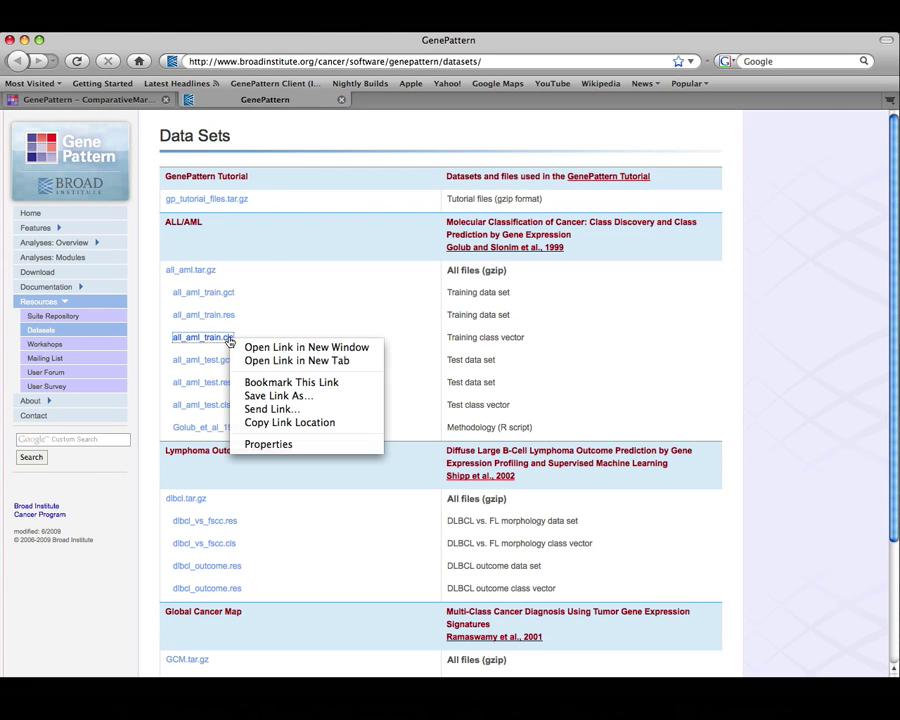
left_click(262, 423)
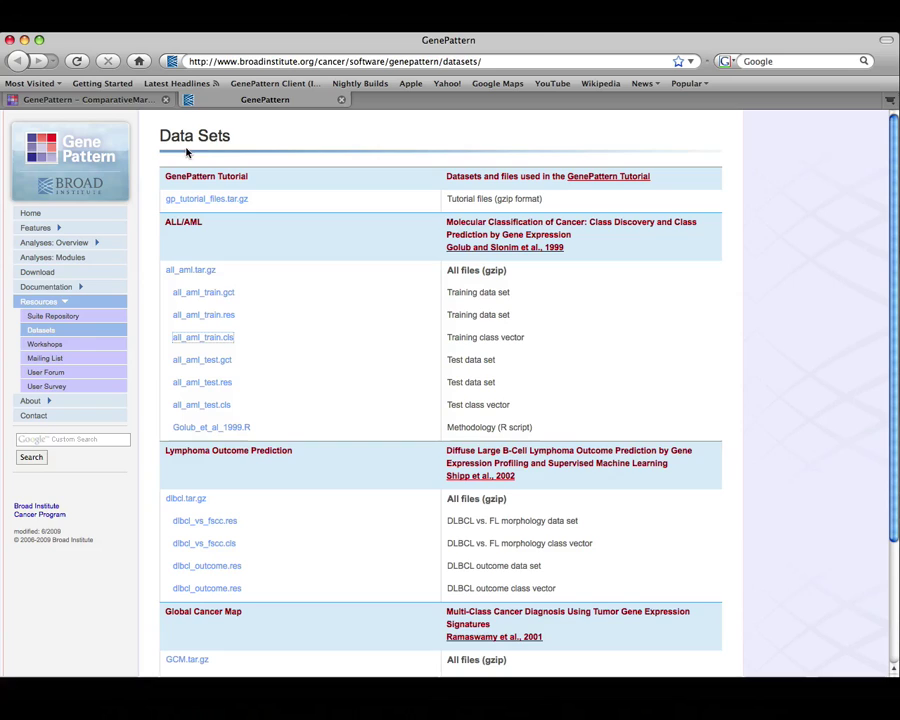
left_click(90, 99)
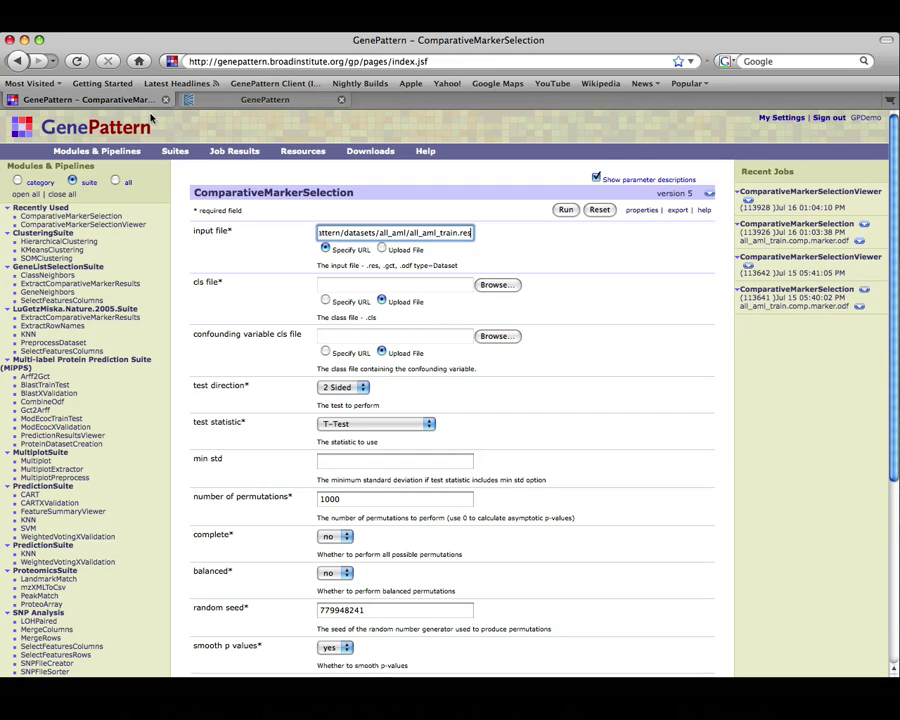
left_click(325, 300)
right_click(324, 287)
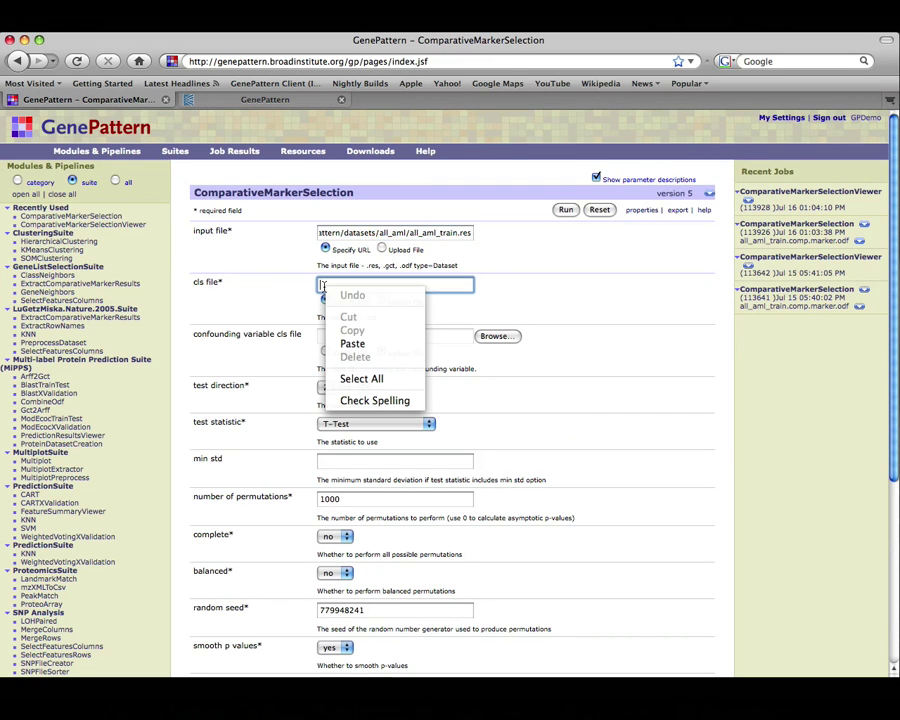
left_click(345, 342)
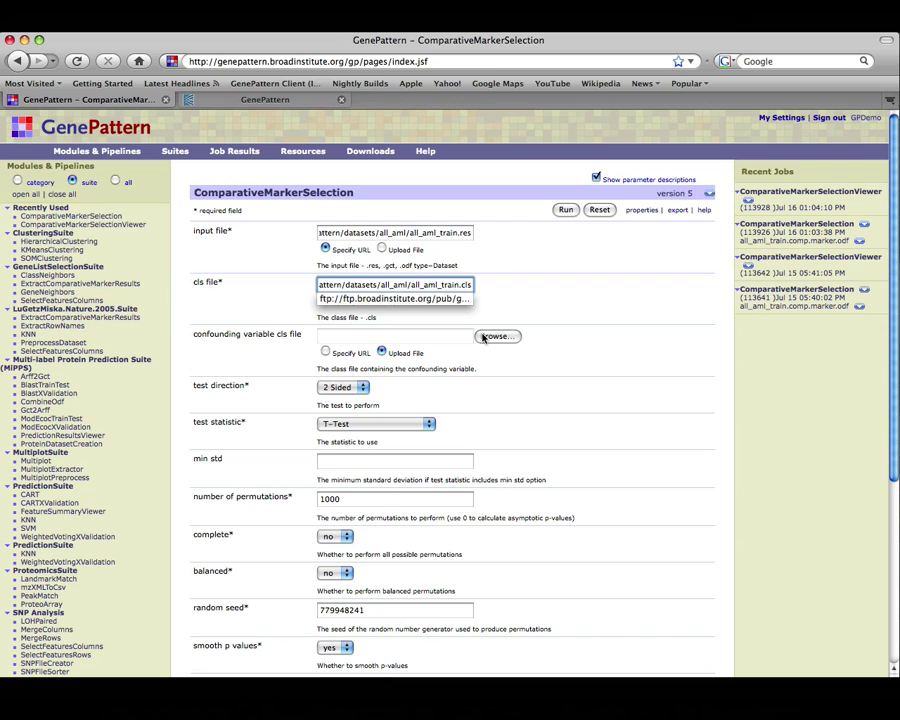
left_click(427, 153)
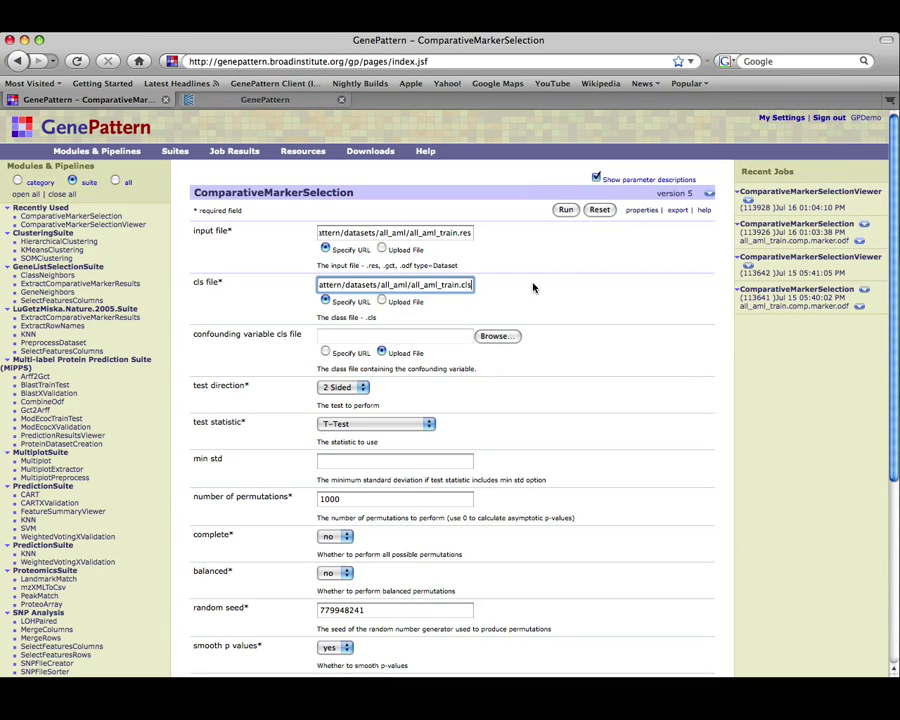
Run ComparativeMarkerSelection with an email reminder, then show actions for all_aml_train.comp.marker.odf.
left_click(563, 210)
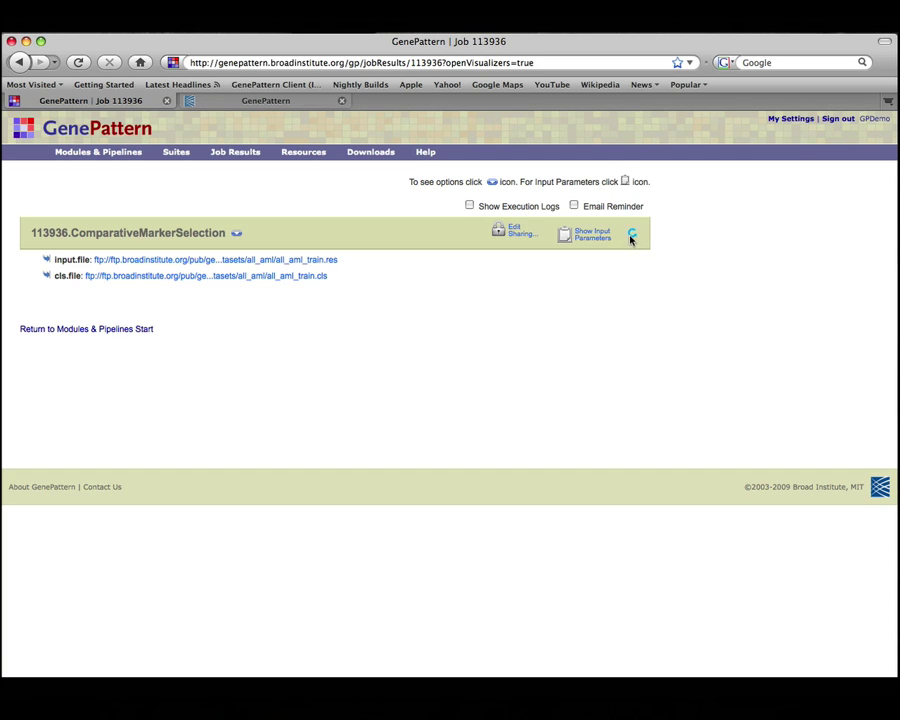
left_click(574, 206)
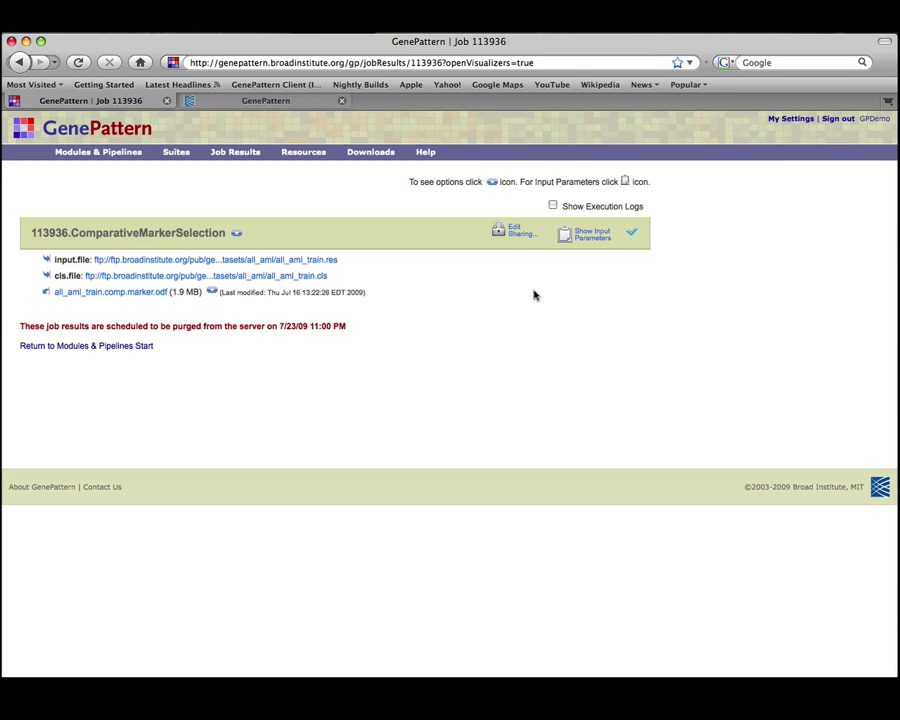
left_click(212, 292)
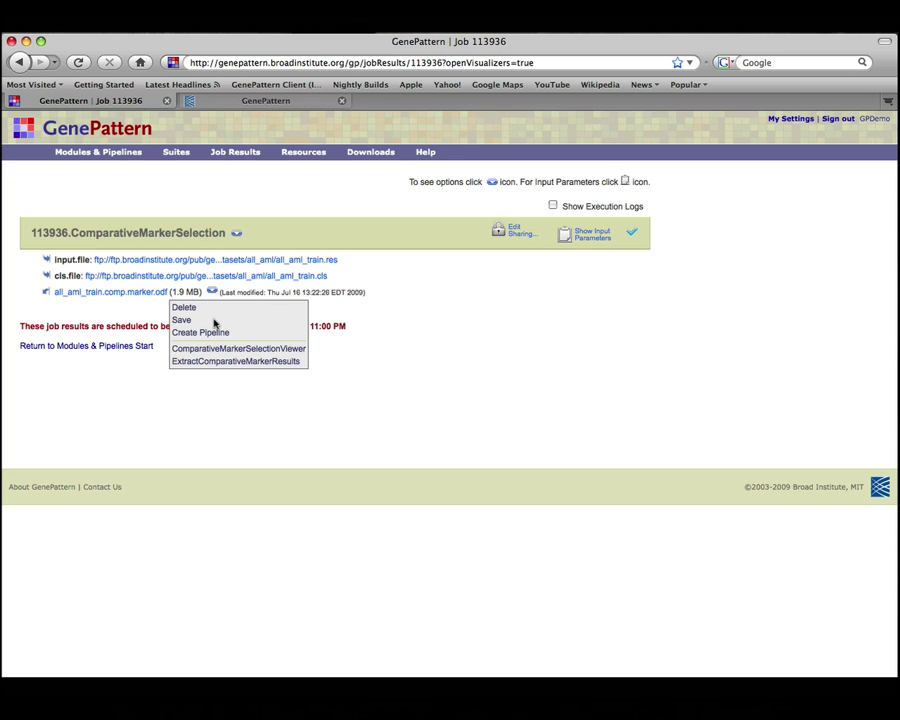
Run ComparativeMarkerSelectionViewer on the marker results, pasting the all_aml_train.res URL as its dataset.
left_click(215, 350)
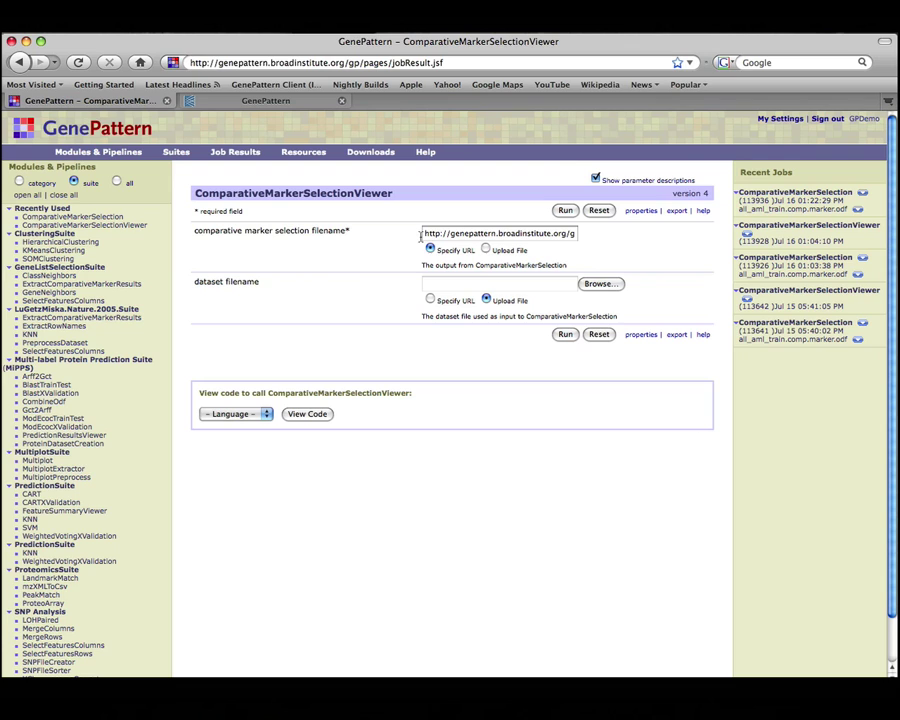
left_click(430, 299)
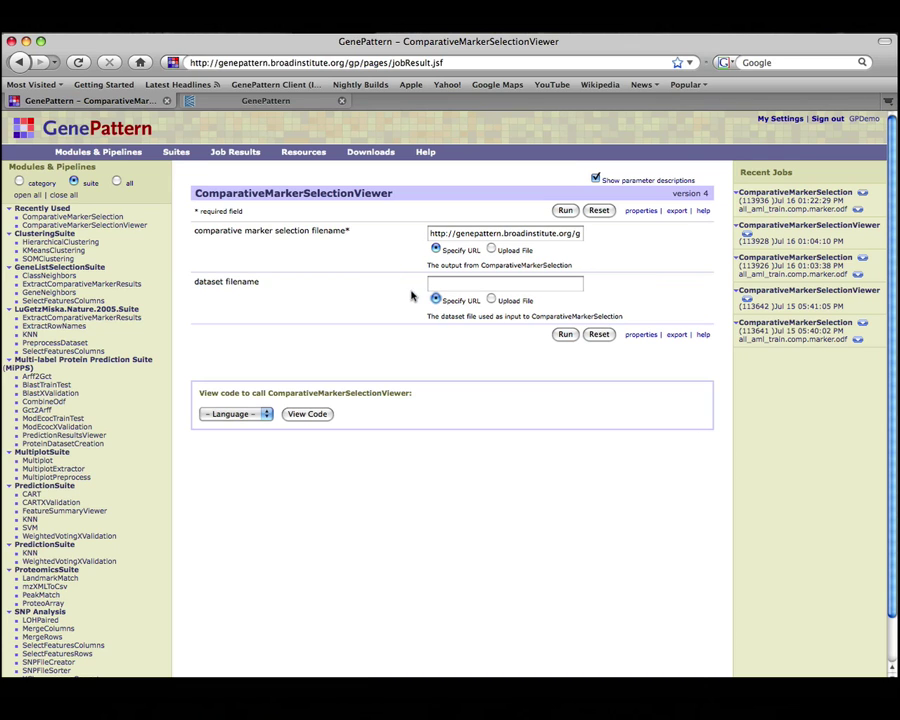
left_click(280, 100)
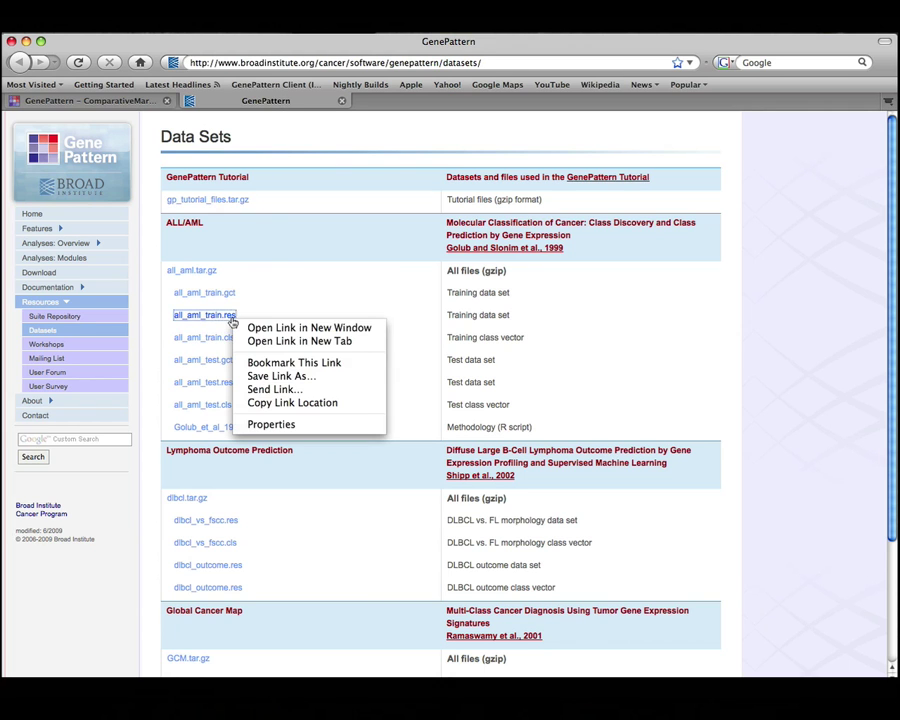
left_click(272, 402)
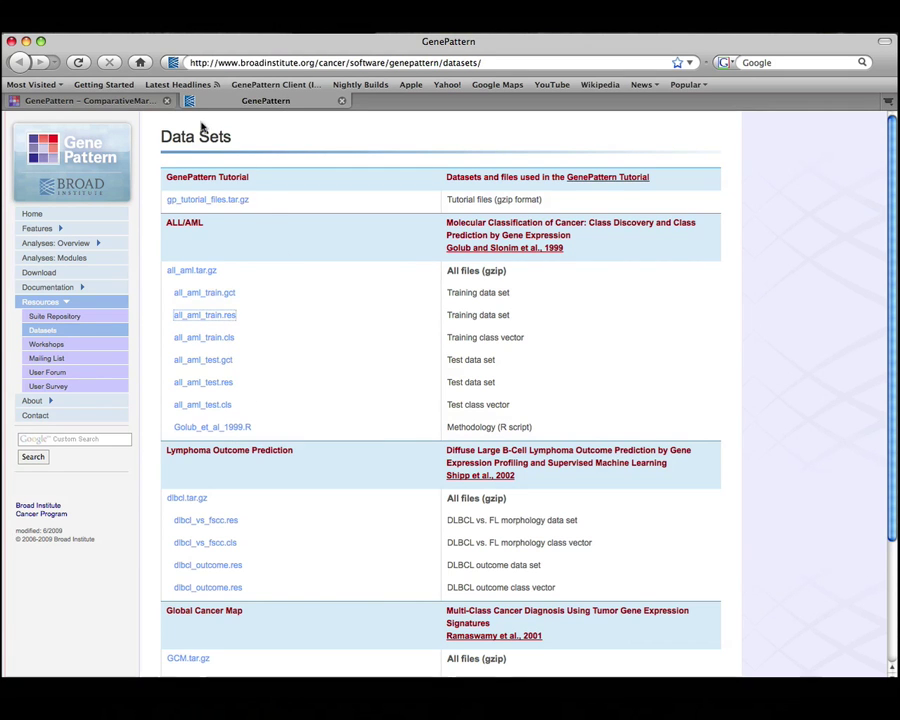
left_click(120, 100)
right_click(439, 284)
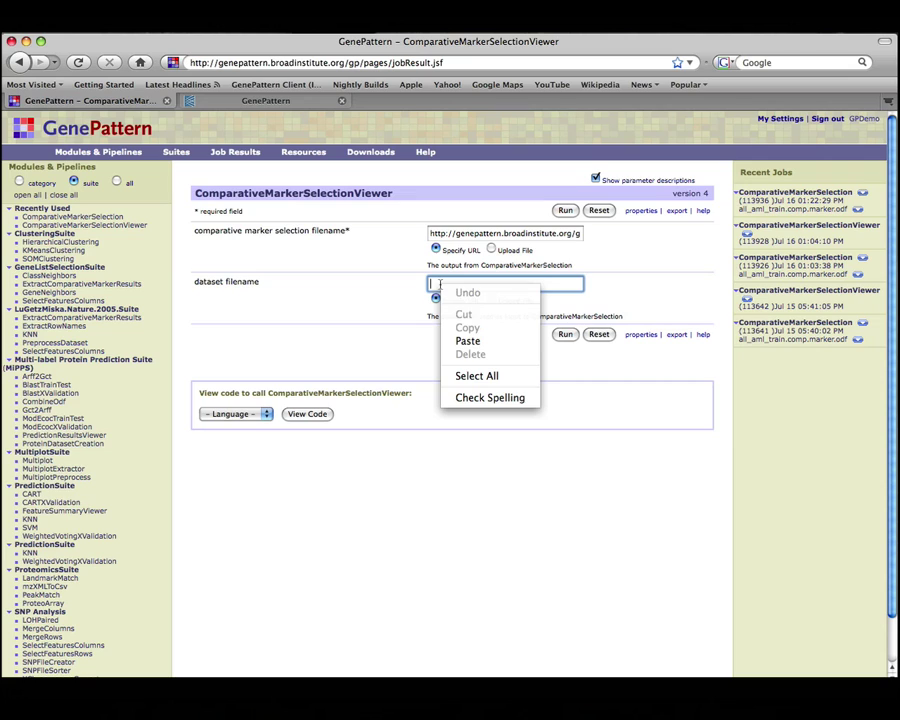
left_click(468, 341)
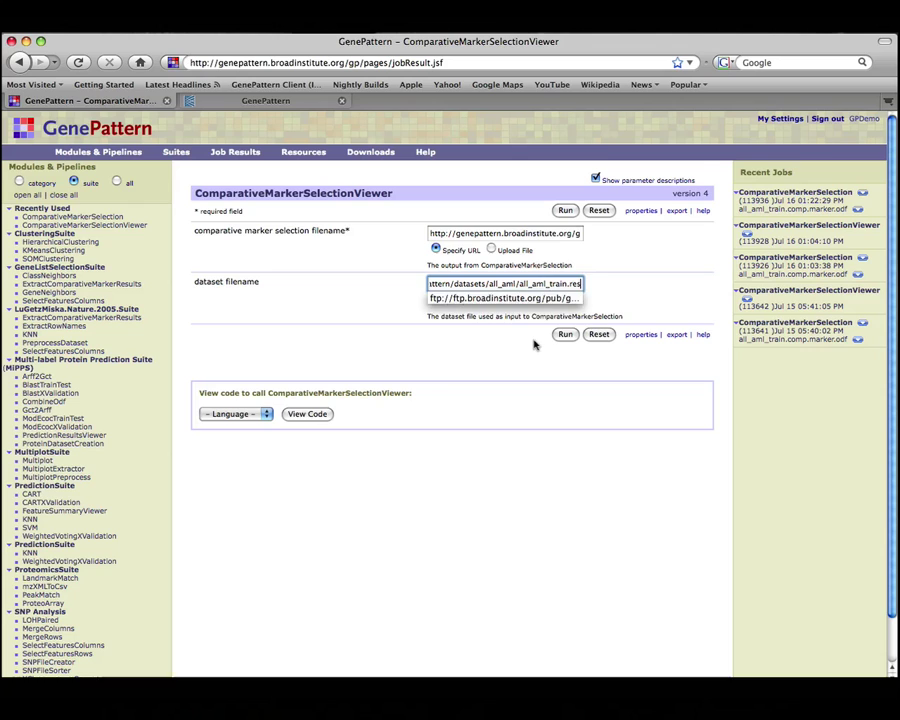
left_click(565, 334)
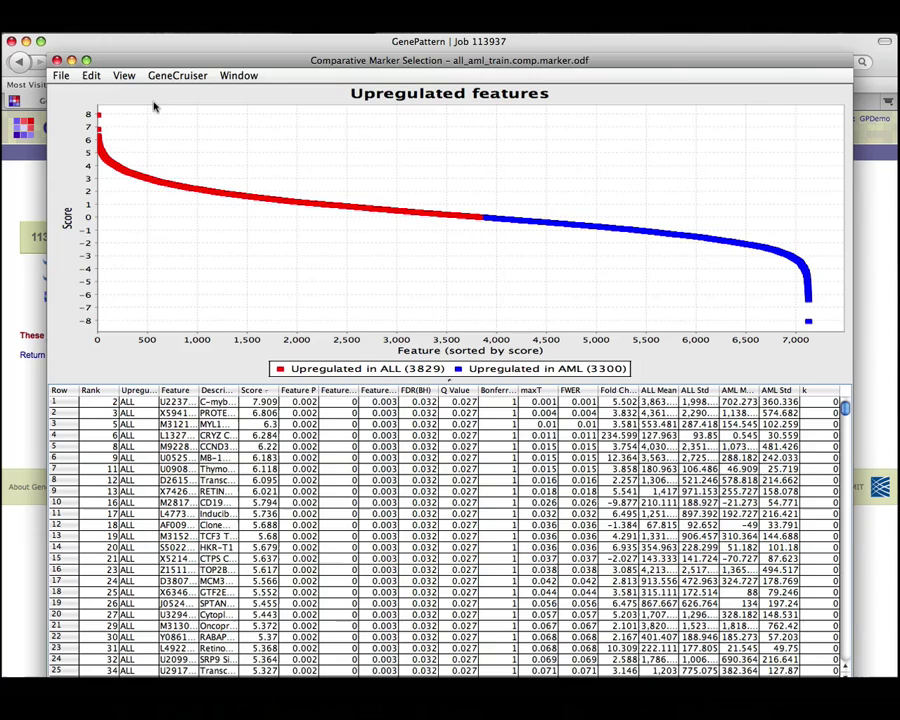
Replace the upregulated-features plot with a 20-bin ALL Mean histogram from the Window menu.
left_click(228, 79)
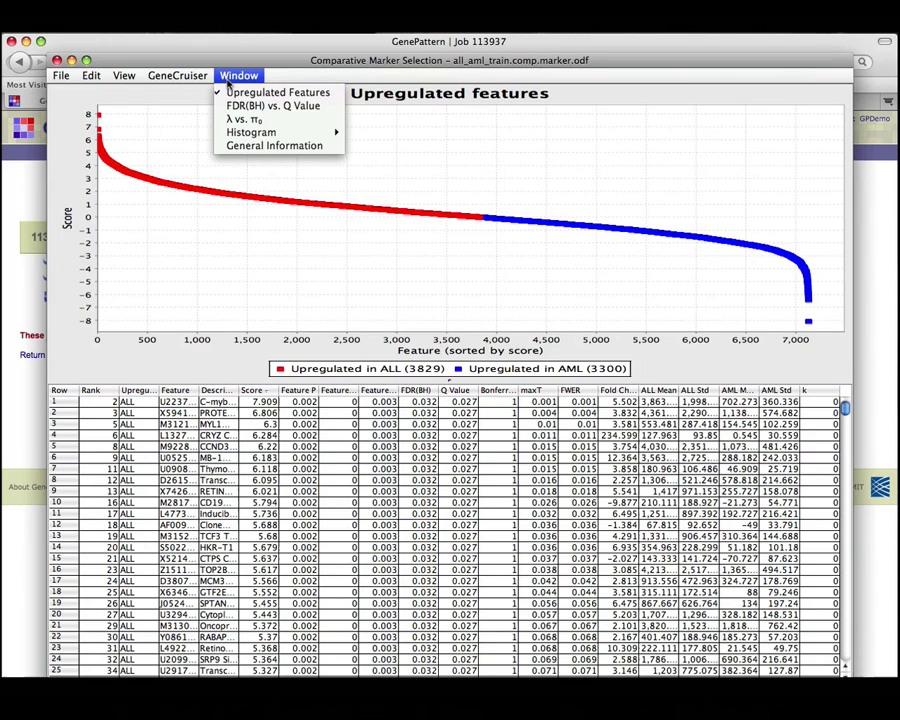
mouse_move(257, 137)
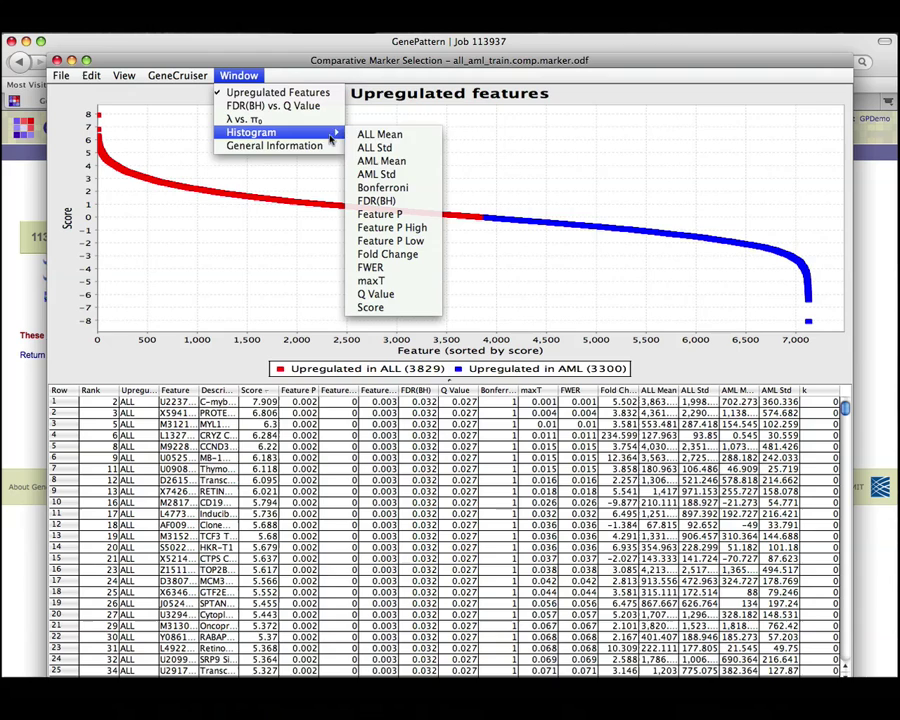
left_click(358, 136)
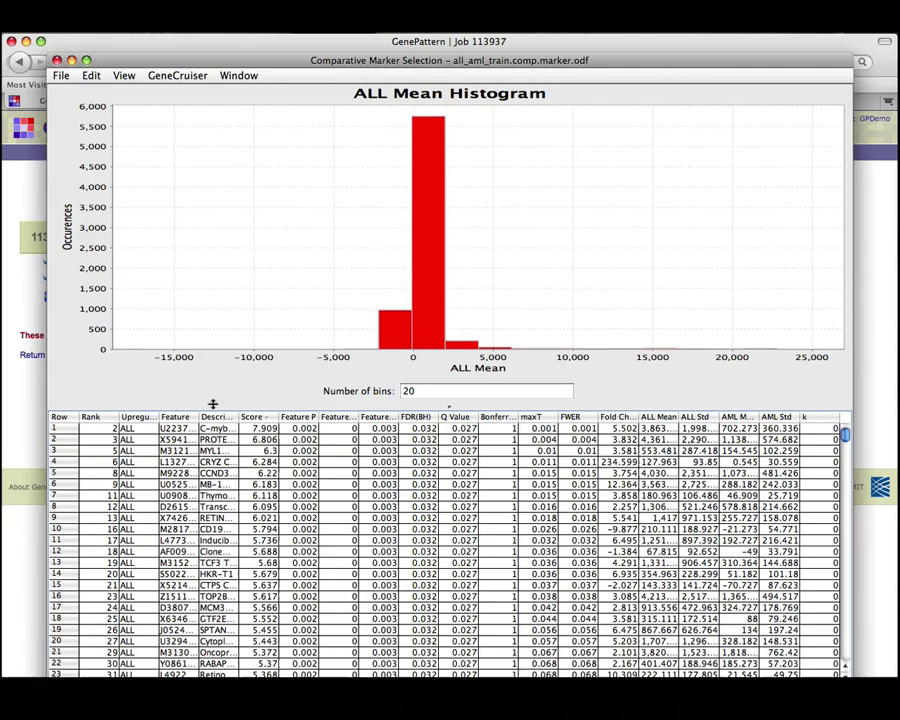
Apply a custom feature filter keeping only rows with FDR(BH) >= .1.
left_click(91, 76)
mouse_move(113, 145)
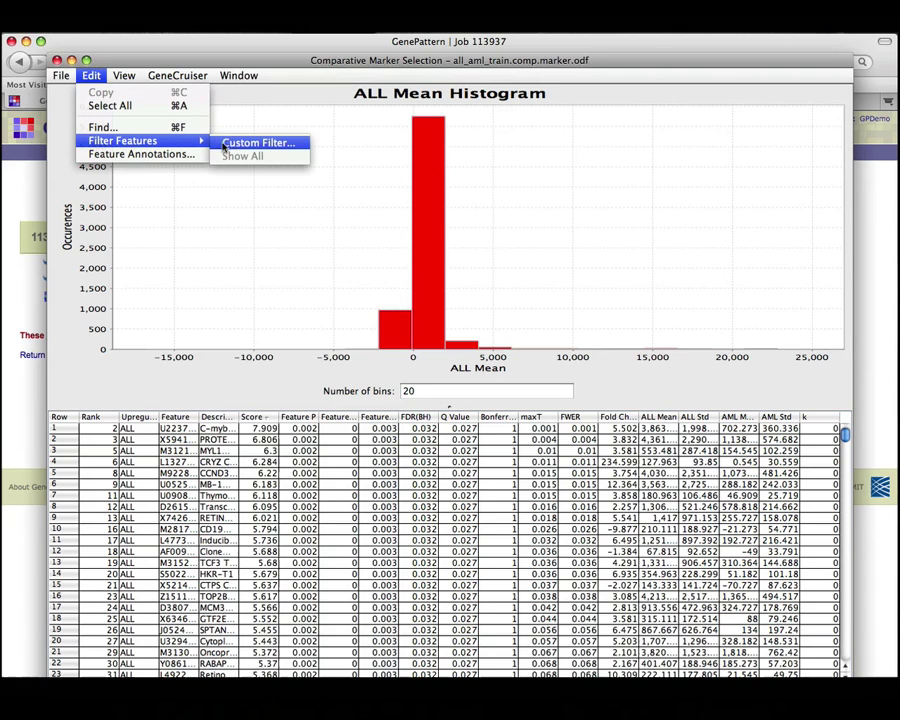
left_click(235, 143)
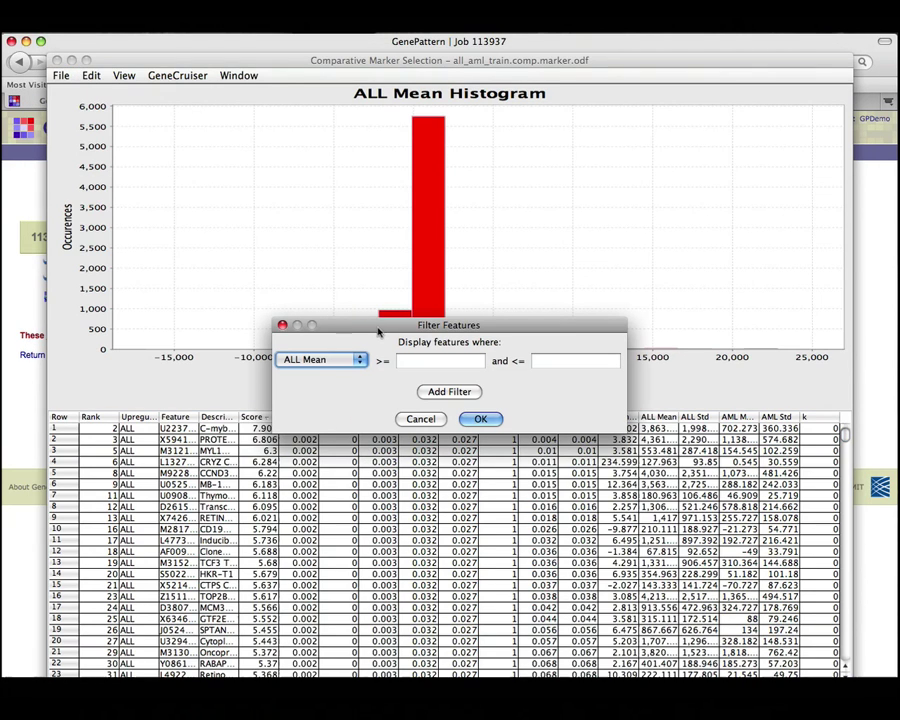
left_click(358, 359)
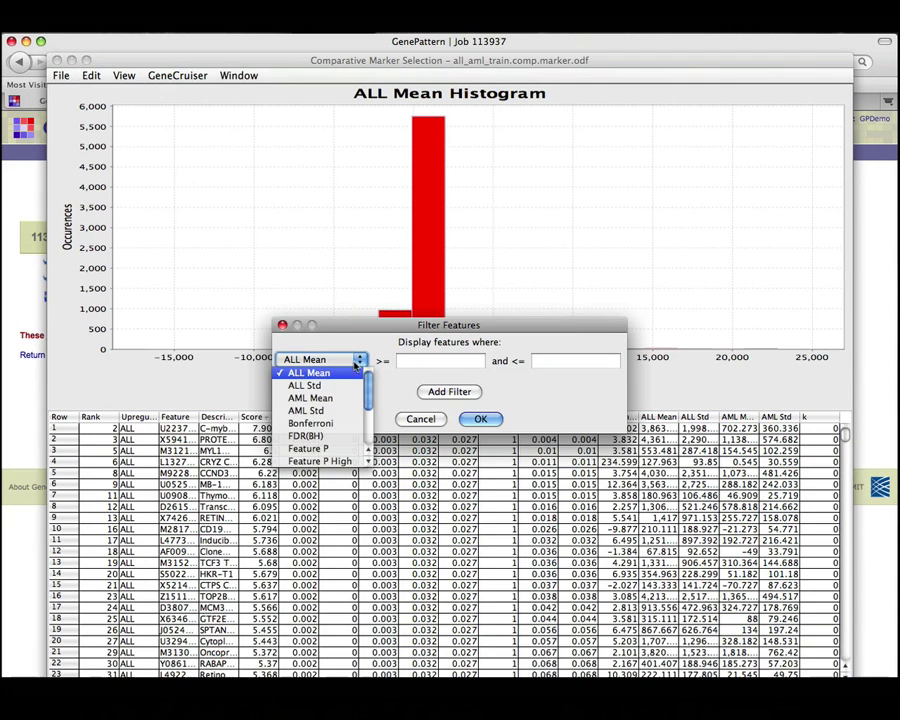
left_click(330, 436)
left_click(408, 361)
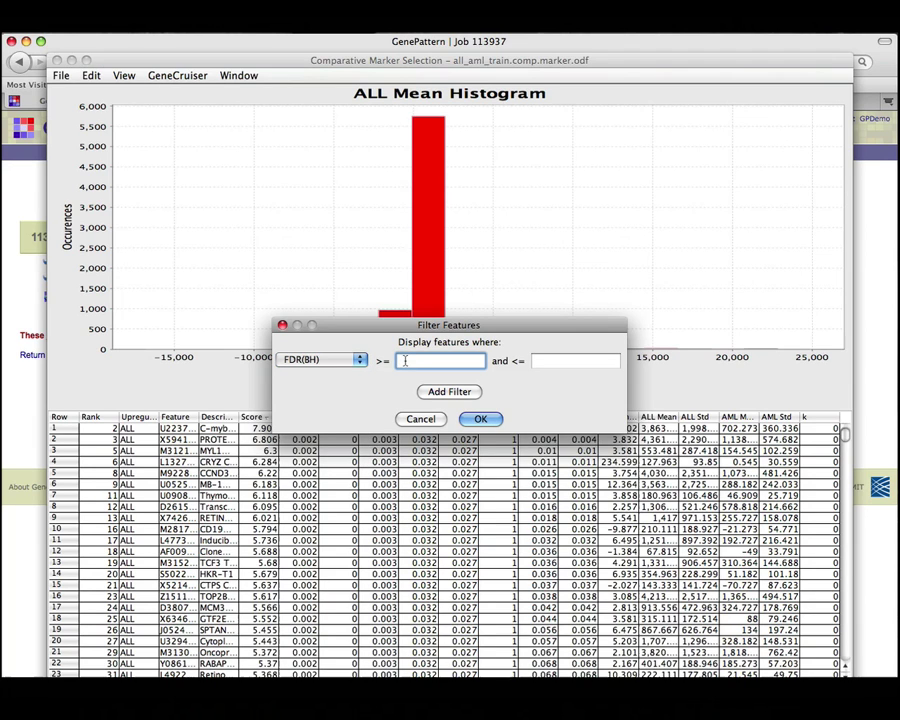
type(".1")
left_click(476, 419)
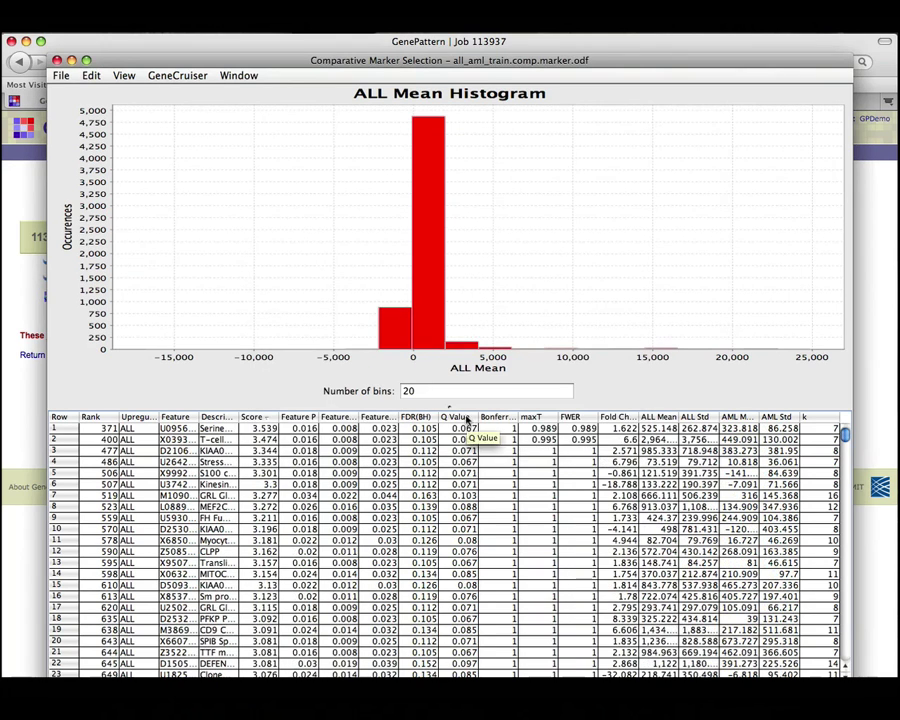
Close the ComparativeMarkerSelectionViewer and reopen job 113937 from Recent Jobs on the home page.
left_click(57, 61)
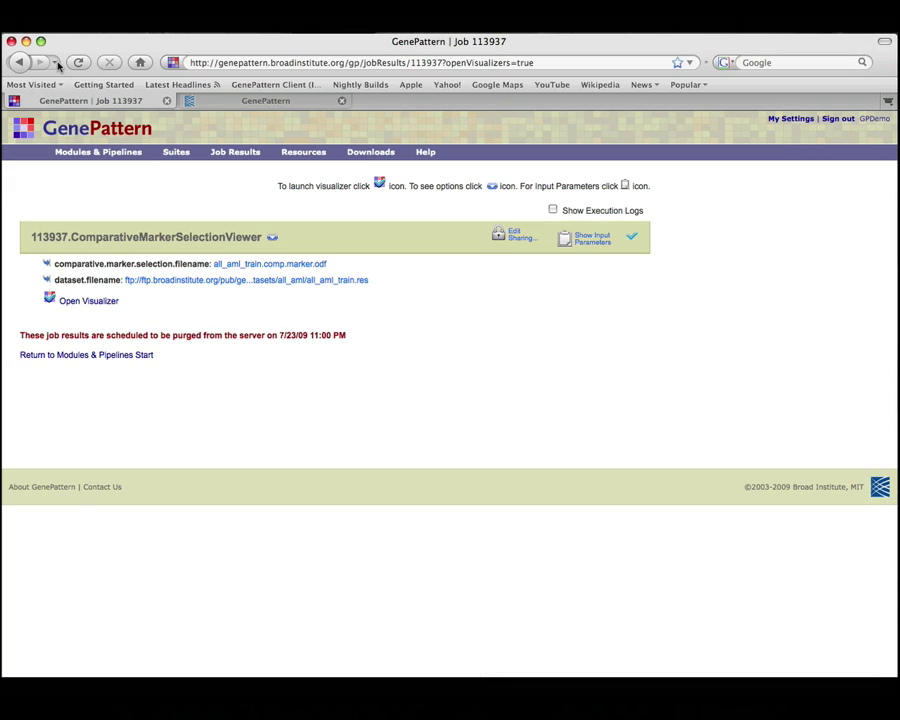
left_click(111, 133)
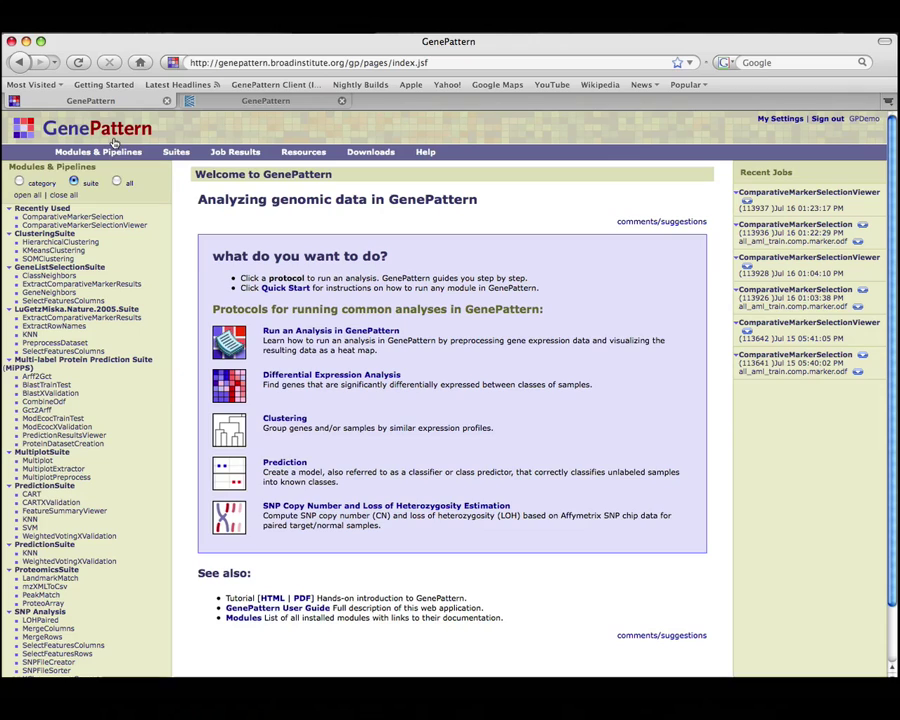
left_click(748, 209)
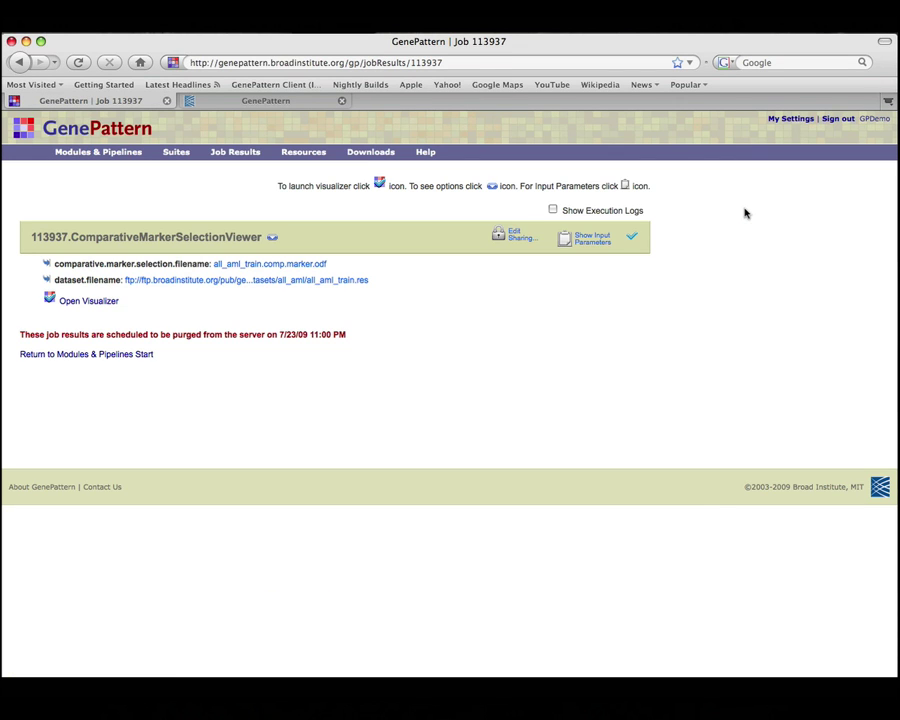
Open Job Results with the show: filter kept on All job results.
left_click(229, 156)
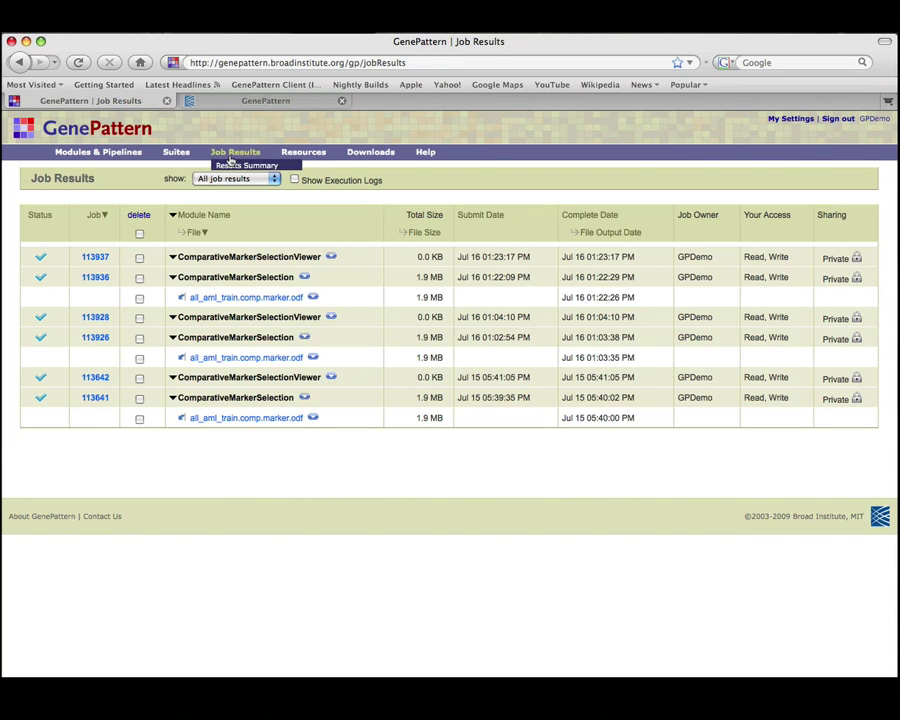
left_click(268, 179)
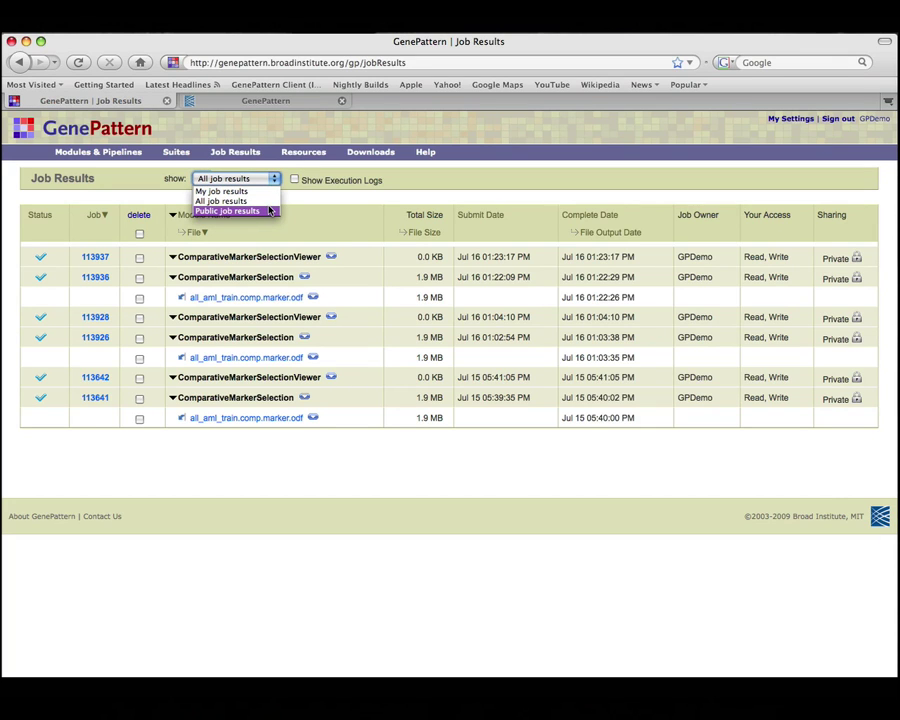
left_click(835, 122)
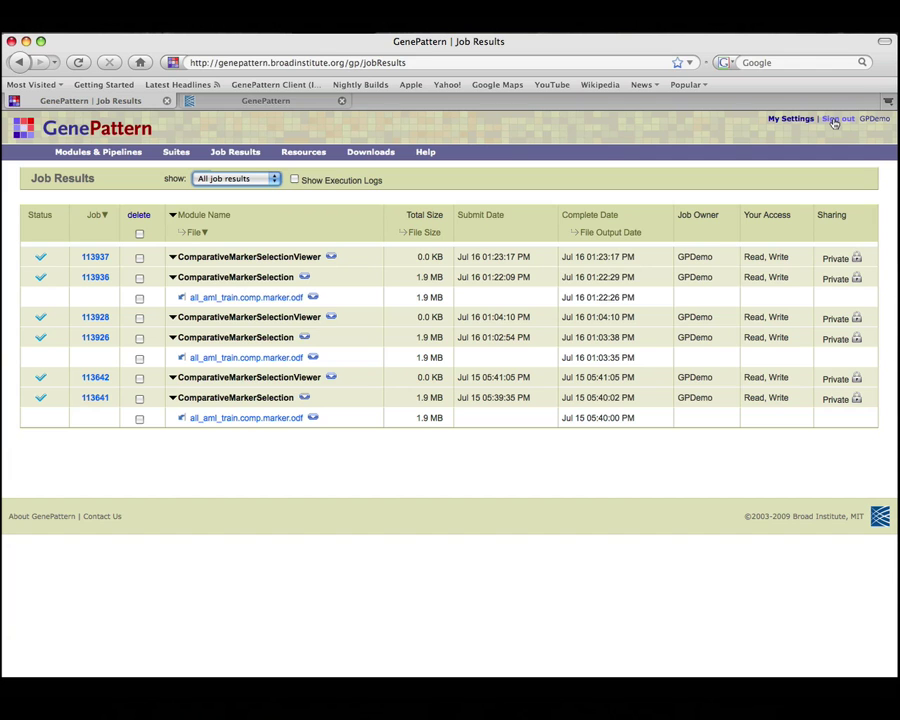